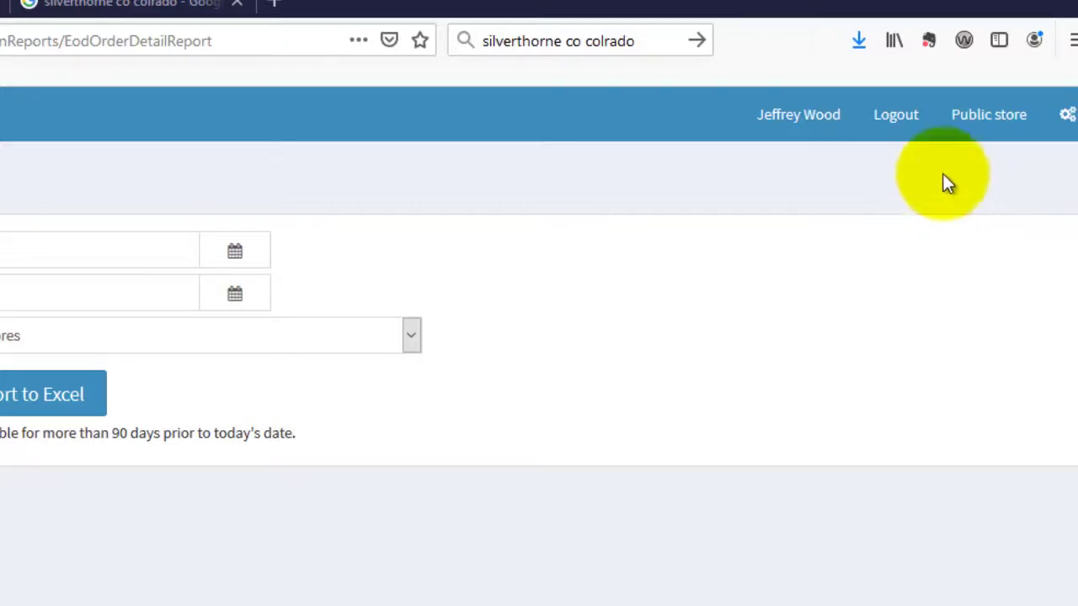
Open the eStore public storefront in a new tab from the EOD Order Detail Report.
{"action": "left_click", "coordinate": [971, 118]}
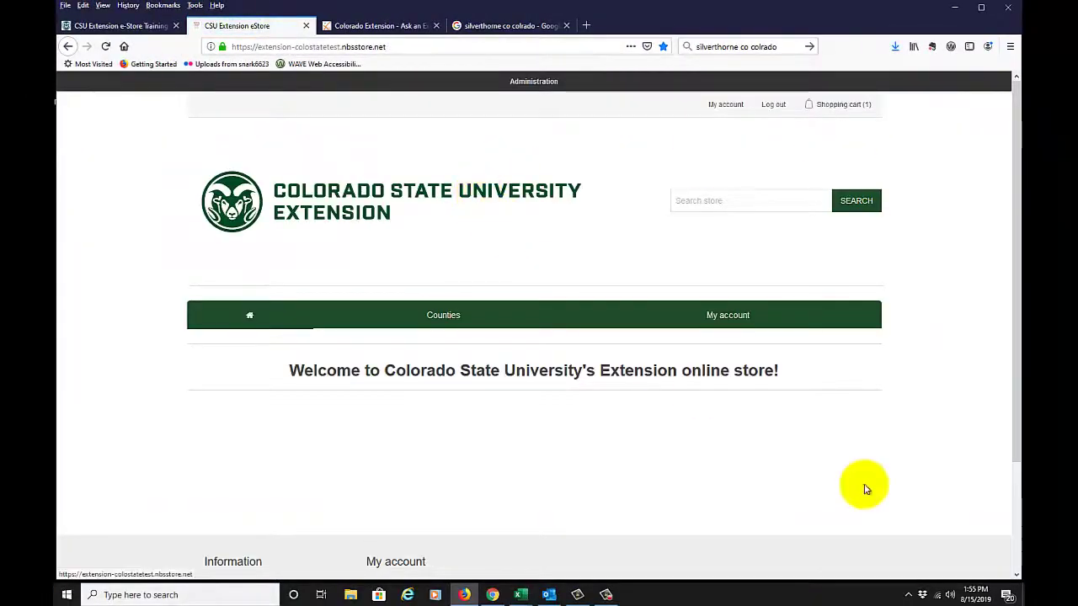
Show the Counties dropdown listing Douglas County, El Paso County and Wapello Co. (test).
{"action": "left_click", "coordinate": [605, 595]}
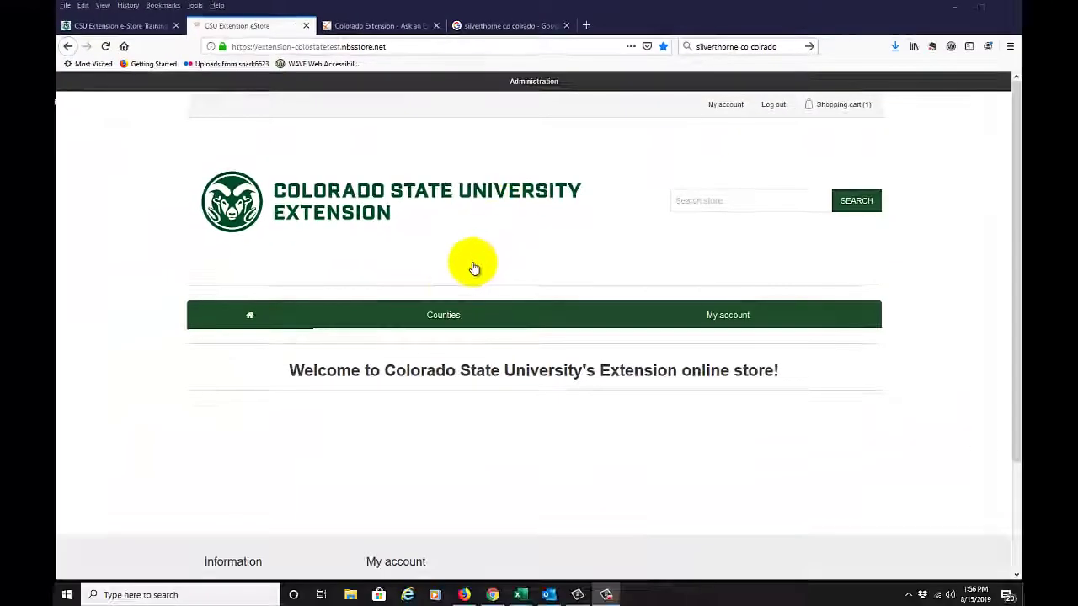
{"action": "mouse_move", "coordinate": [443, 316]}
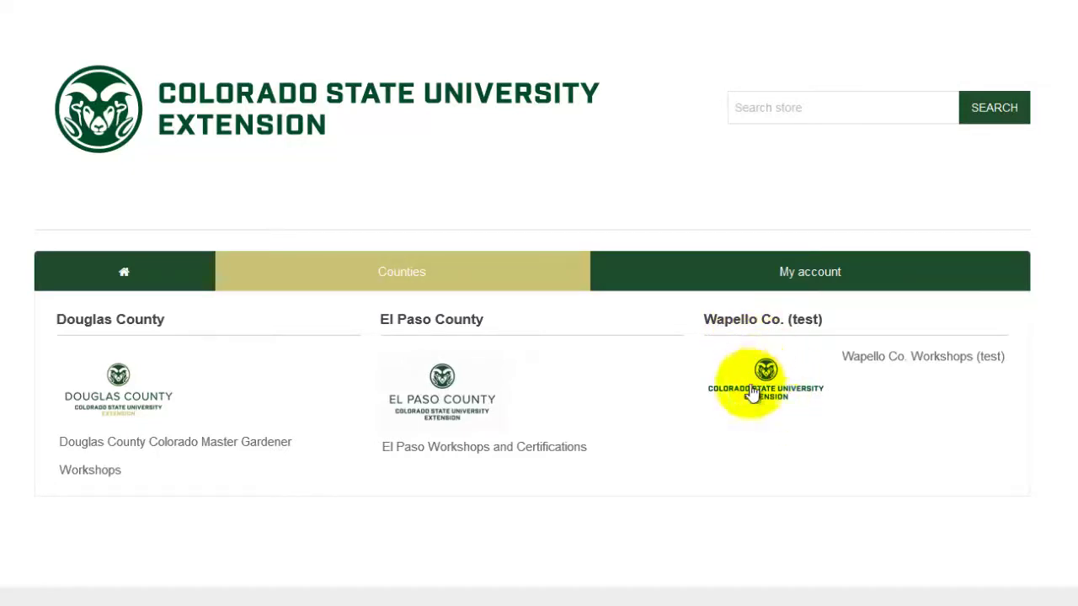
Open Wapello Co. Workshops (test) and select the $25.00 Wapello Co. Tech workshop.
{"action": "left_click", "coordinate": [878, 366]}
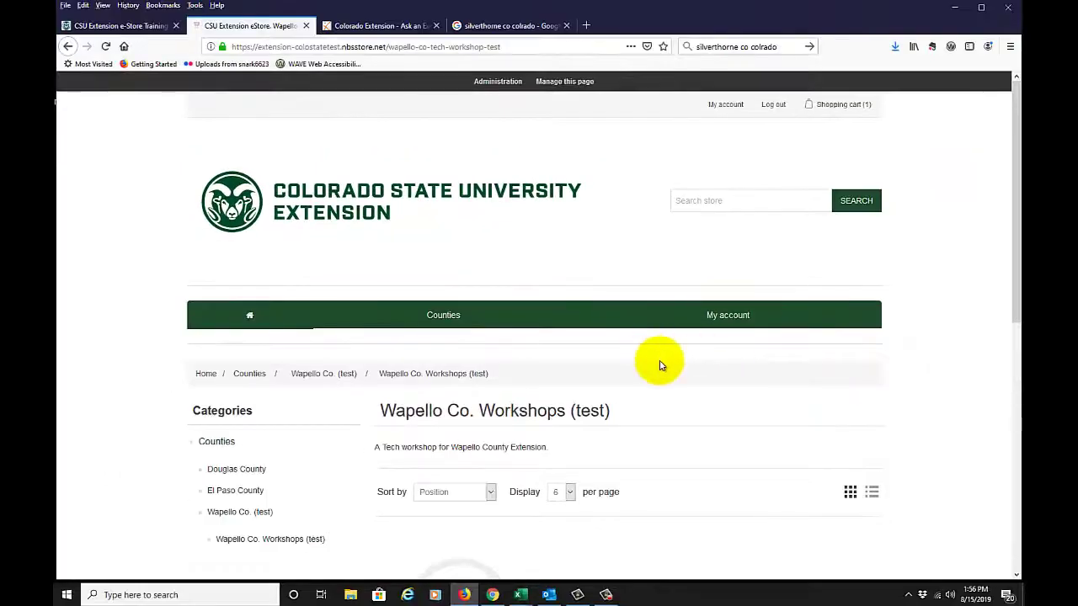
{"action": "scroll", "coordinate": [661, 365], "scroll_direction": "down", "scroll_amount": 4}
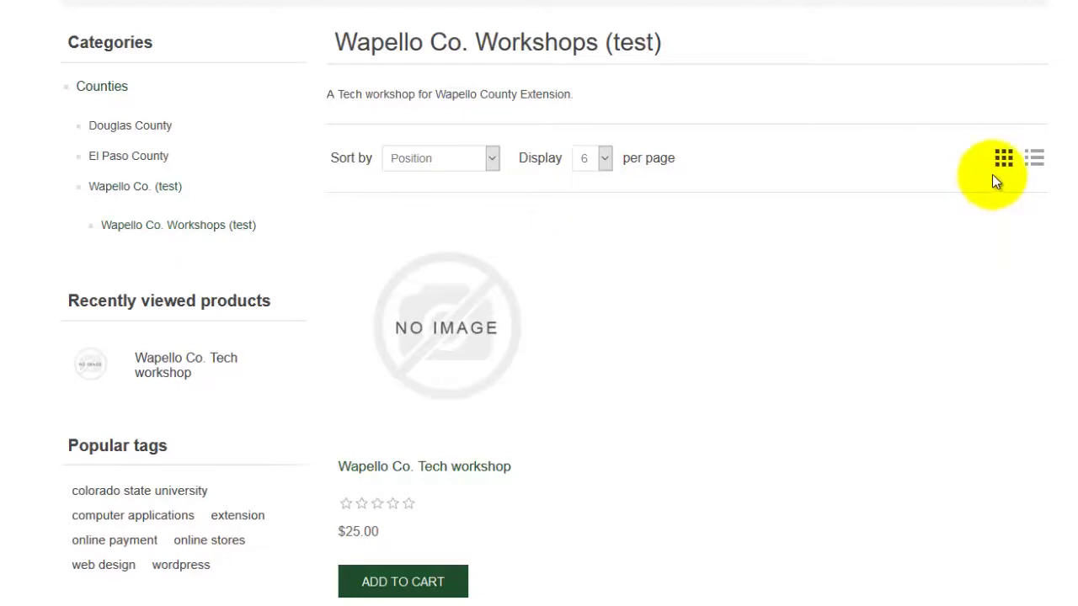
{"action": "scroll", "coordinate": [808, 336], "scroll_direction": "down", "scroll_amount": 2}
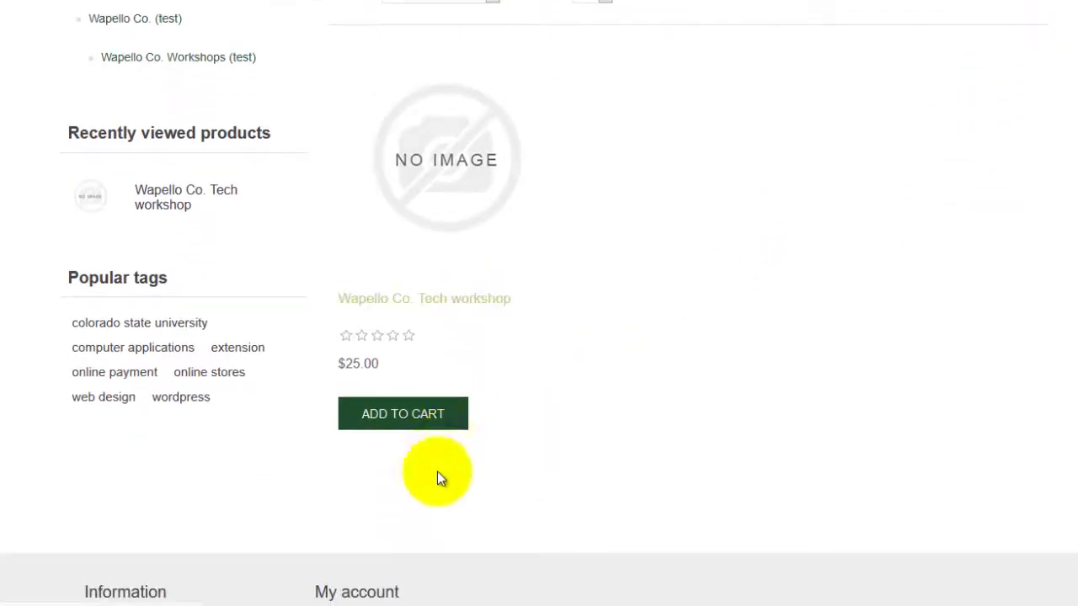
{"action": "left_click", "coordinate": [431, 421]}
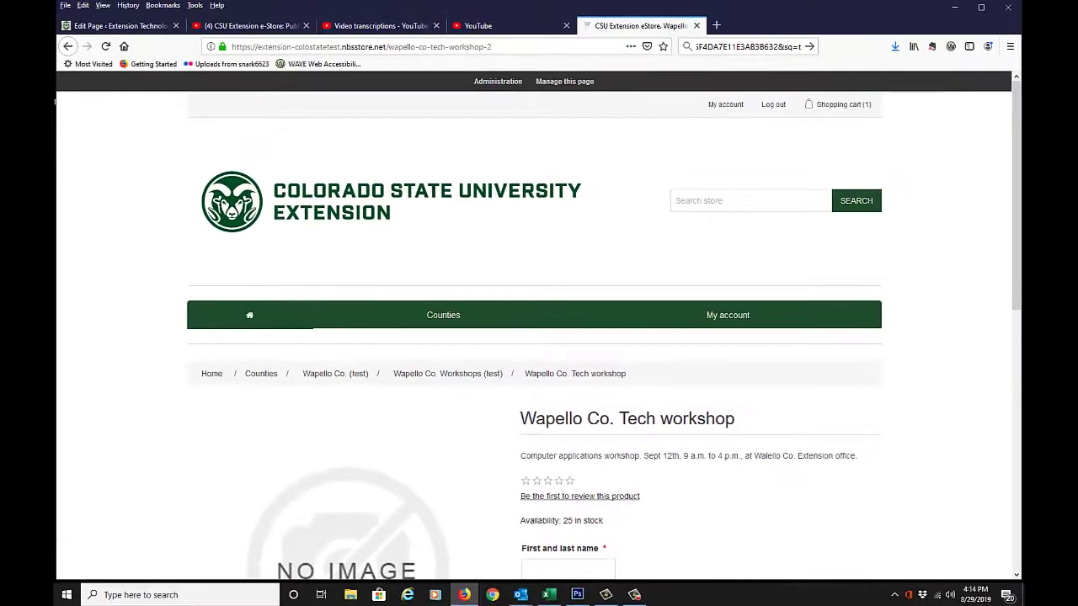
Confirm the attendee's name and email, skip the laptop question, and add the workshop to the cart.
{"action": "scroll", "coordinate": [630, 206], "scroll_direction": "down", "scroll_amount": 3}
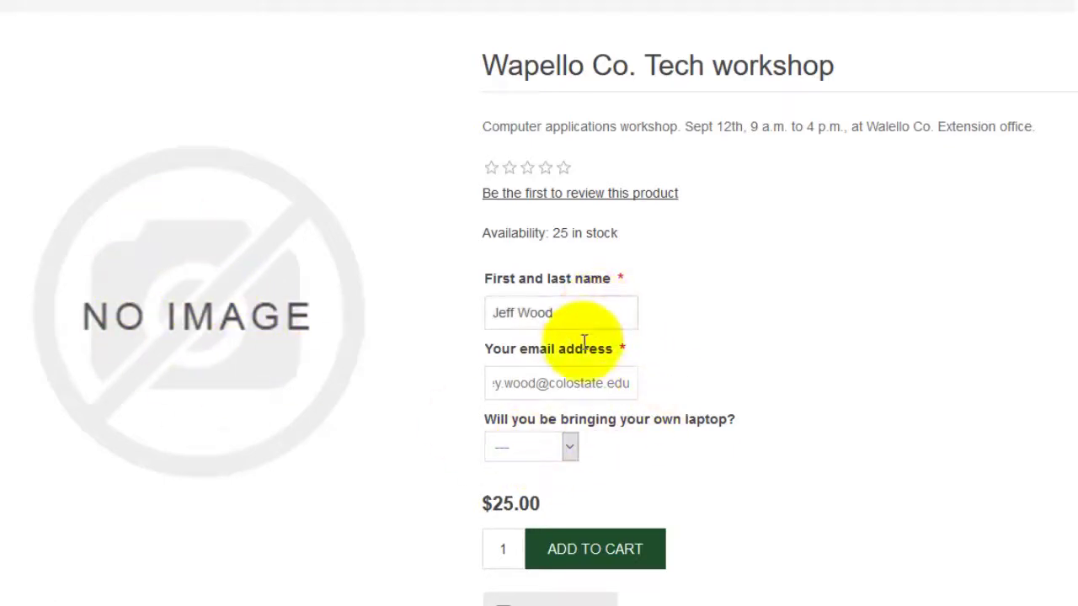
{"action": "left_click", "coordinate": [550, 312]}
{"action": "left_click", "coordinate": [557, 383]}
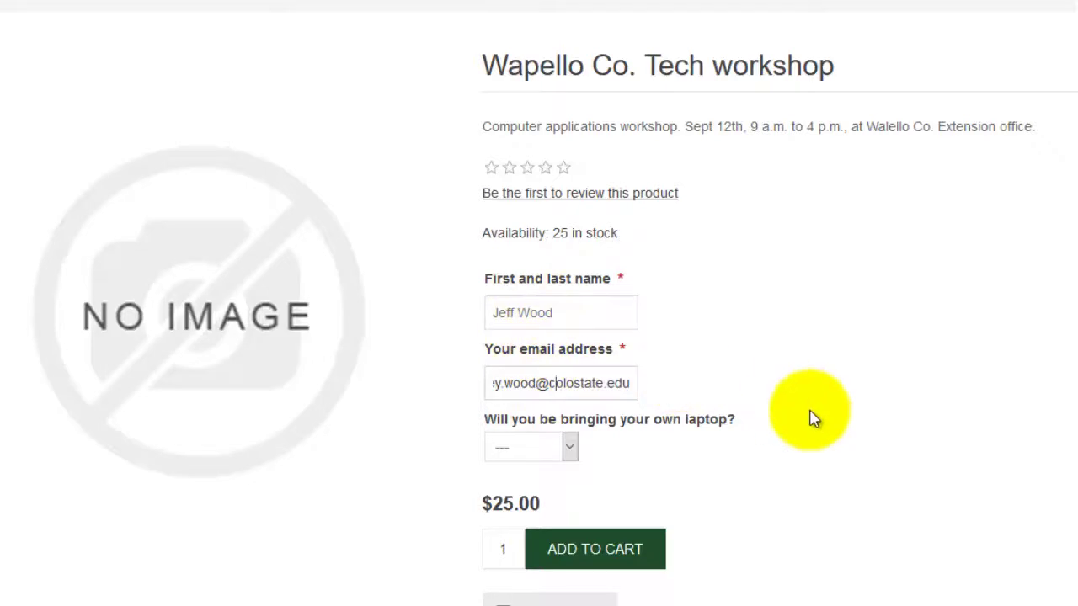
{"action": "scroll", "coordinate": [847, 426], "scroll_direction": "down", "scroll_amount": 3}
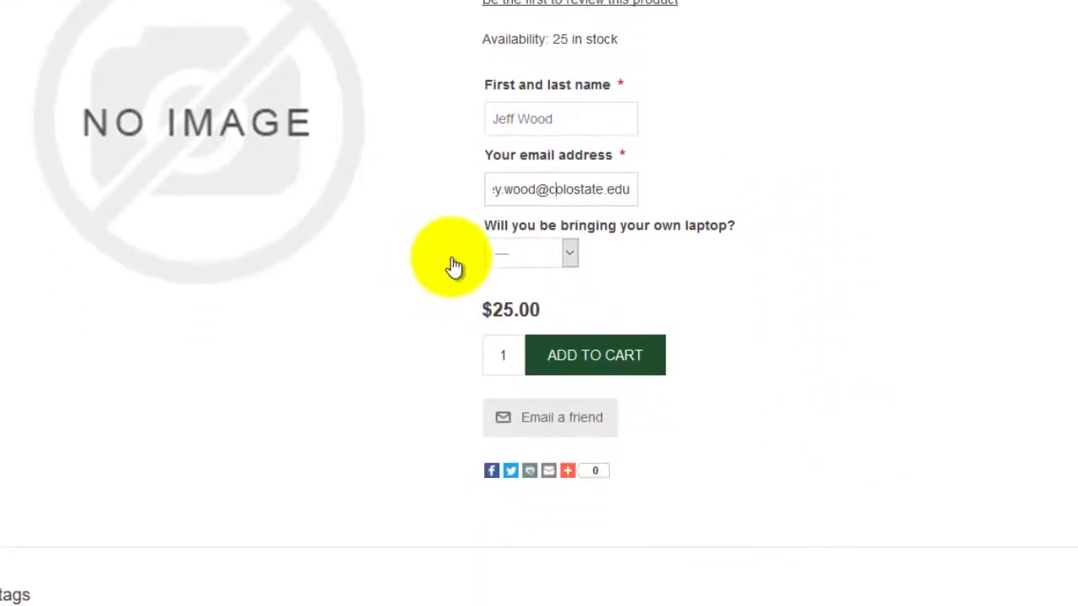
{"action": "left_click", "coordinate": [570, 254]}
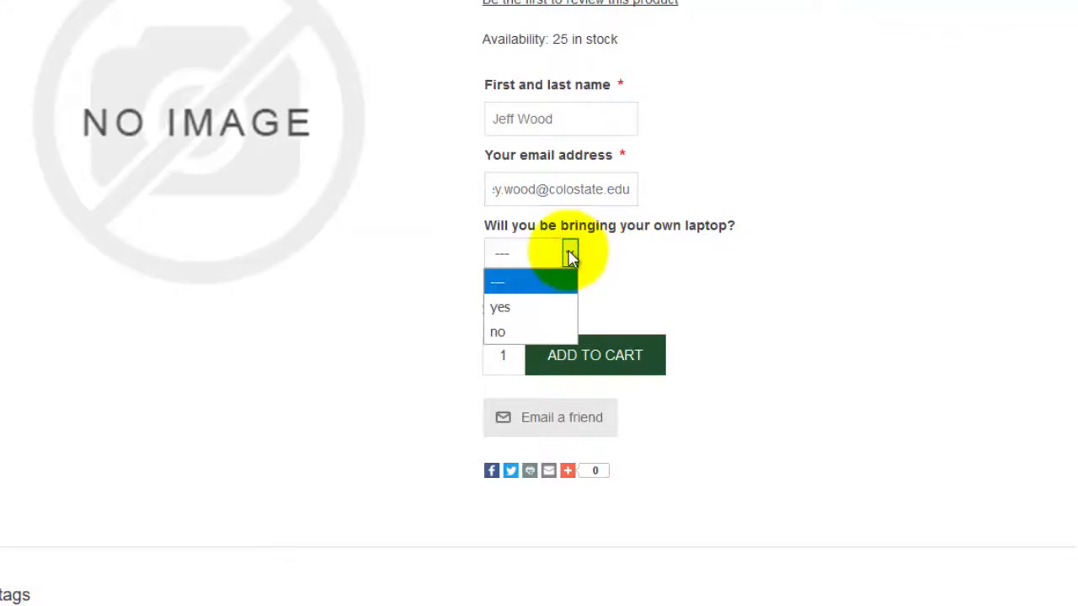
{"action": "left_click", "coordinate": [885, 333]}
{"action": "left_click", "coordinate": [574, 356]}
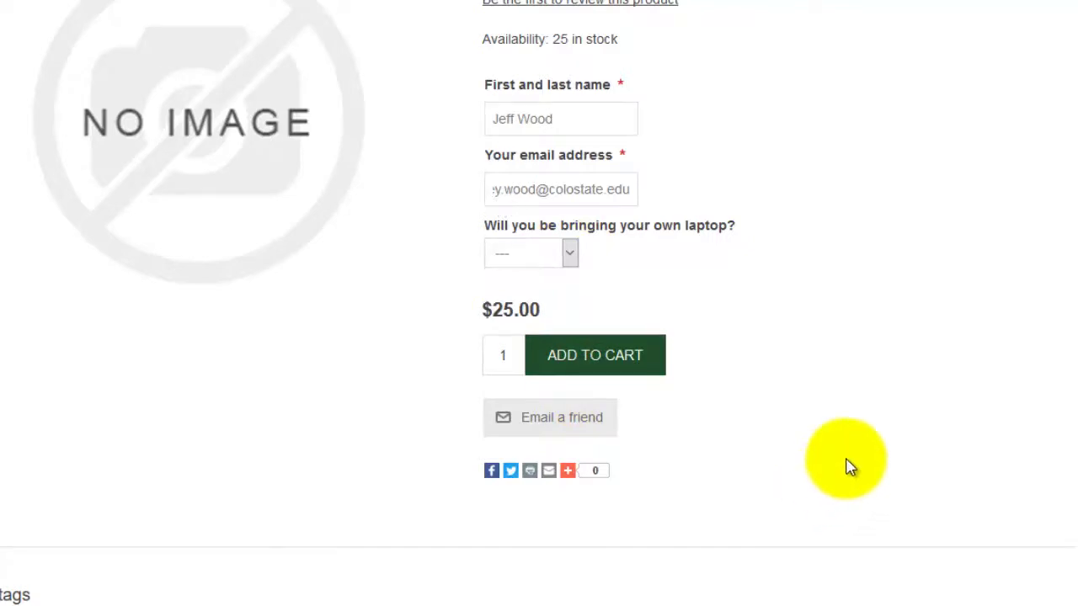
Go to the shopping cart from the mini-cart flyout.
{"action": "scroll", "coordinate": [848, 467], "scroll_direction": "up", "scroll_amount": 5}
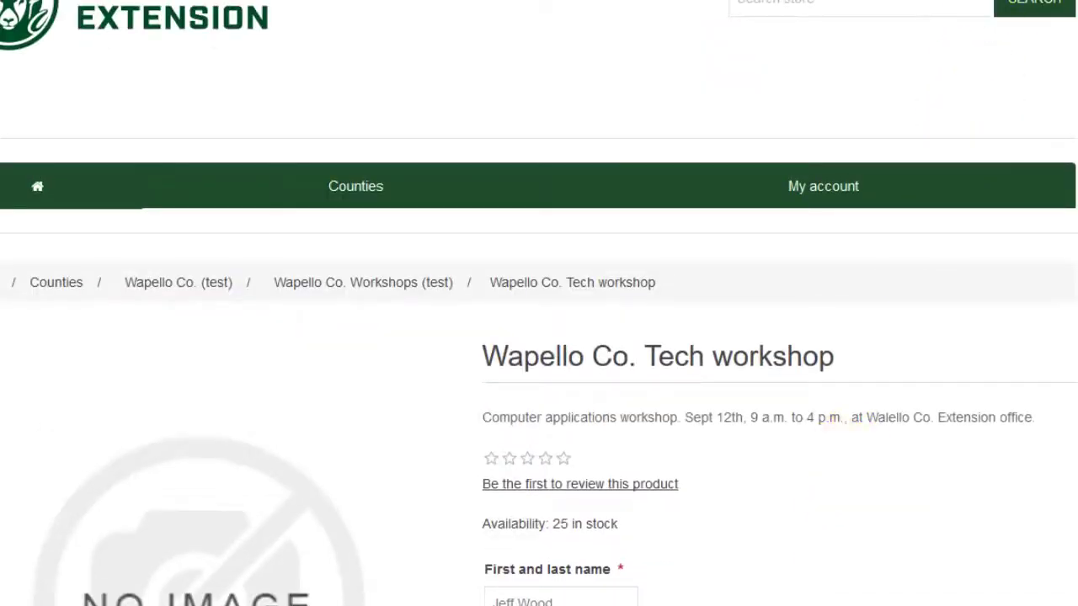
{"action": "mouse_move", "coordinate": [905, 2]}
{"action": "left_click", "coordinate": [857, 80]}
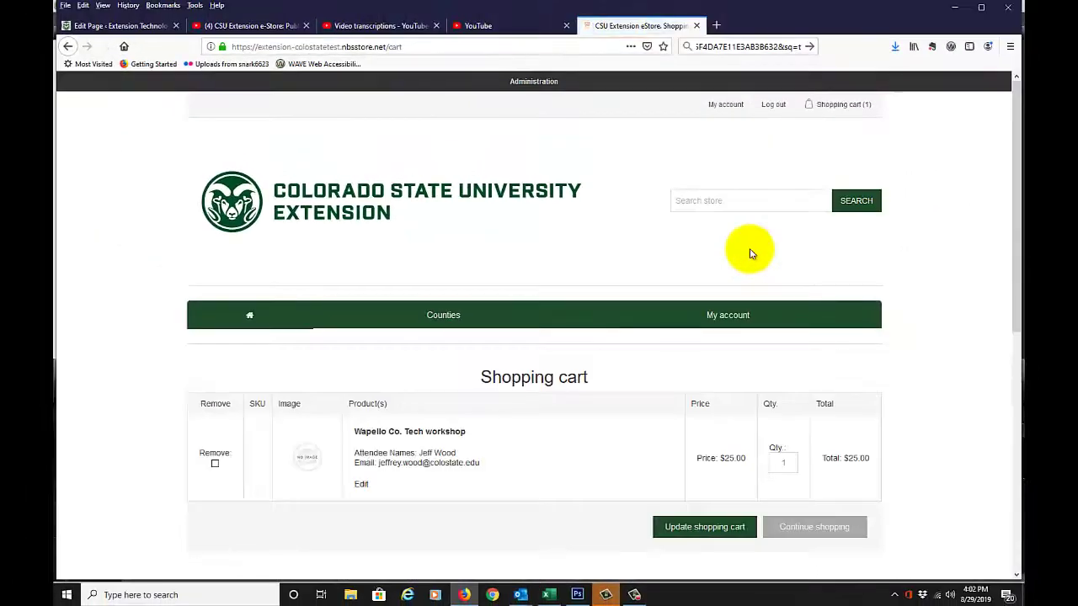
Accept the terms of service for the $25.00 workshop order and proceed to checkout.
{"action": "scroll", "coordinate": [892, 374], "scroll_direction": "down", "scroll_amount": 3}
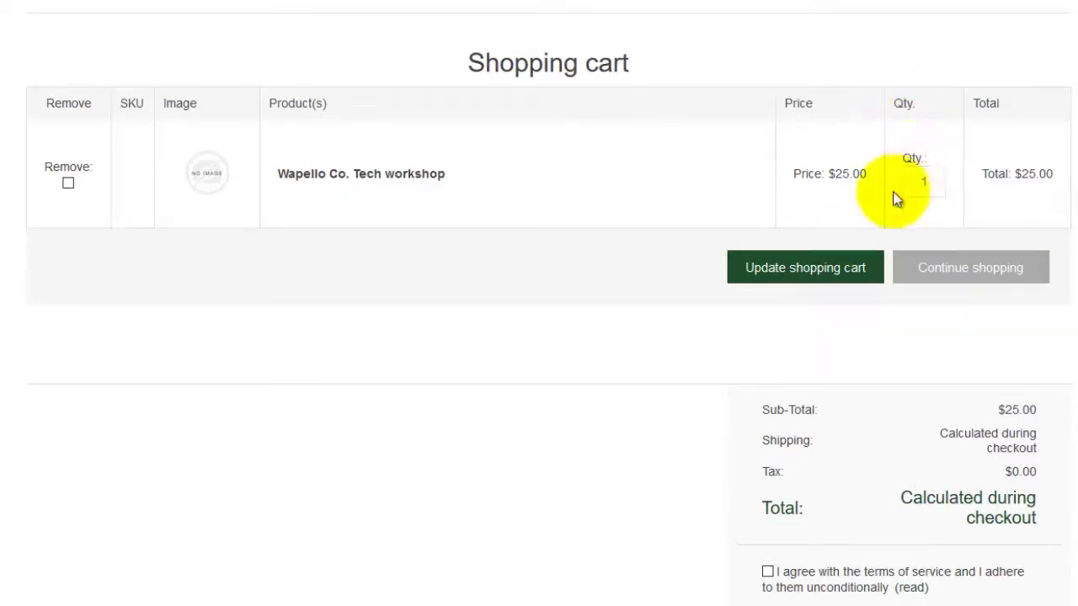
{"action": "scroll", "coordinate": [578, 425], "scroll_direction": "down", "scroll_amount": 2}
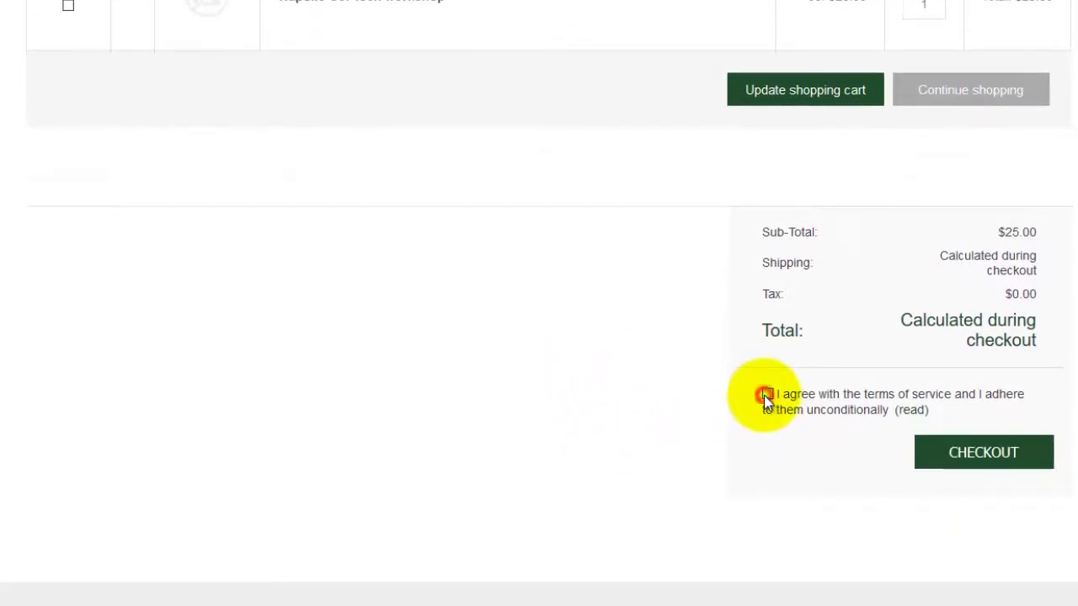
{"action": "left_click", "coordinate": [765, 396]}
{"action": "left_click", "coordinate": [1008, 455]}
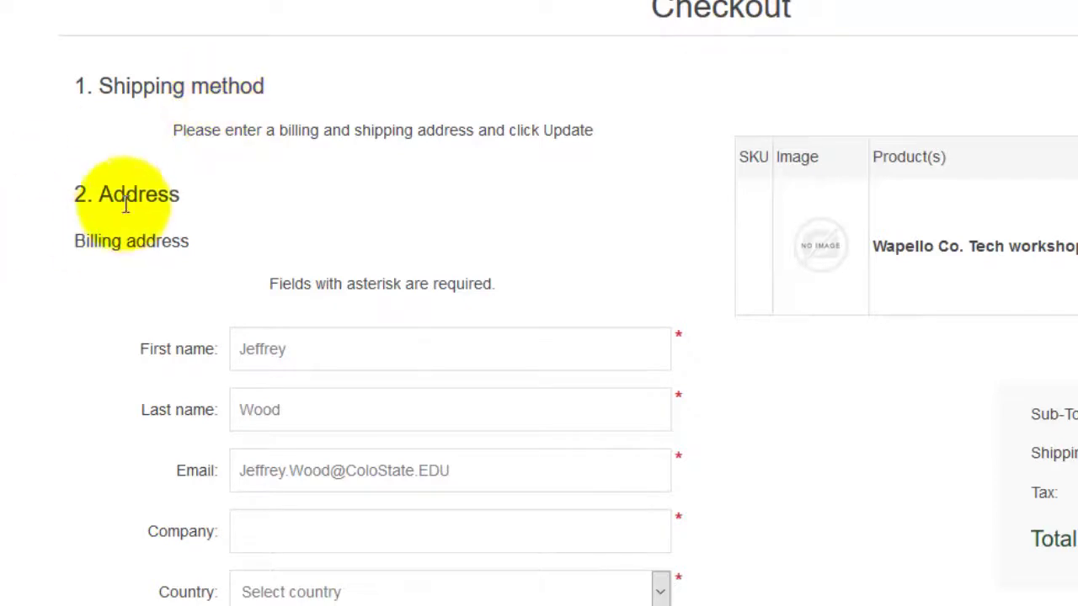
{"action": "scroll", "coordinate": [2, 311], "scroll_direction": "down", "scroll_amount": 2}
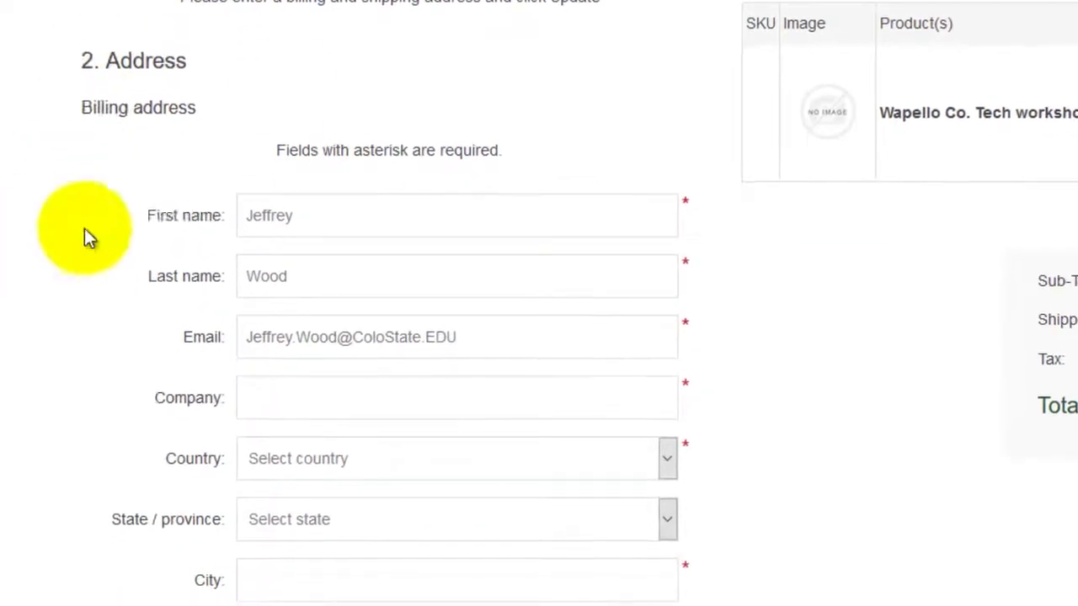
{"action": "scroll", "coordinate": [2, 274], "scroll_direction": "down", "scroll_amount": 1}
{"action": "scroll", "coordinate": [137, 157], "scroll_direction": "down", "scroll_amount": 2}
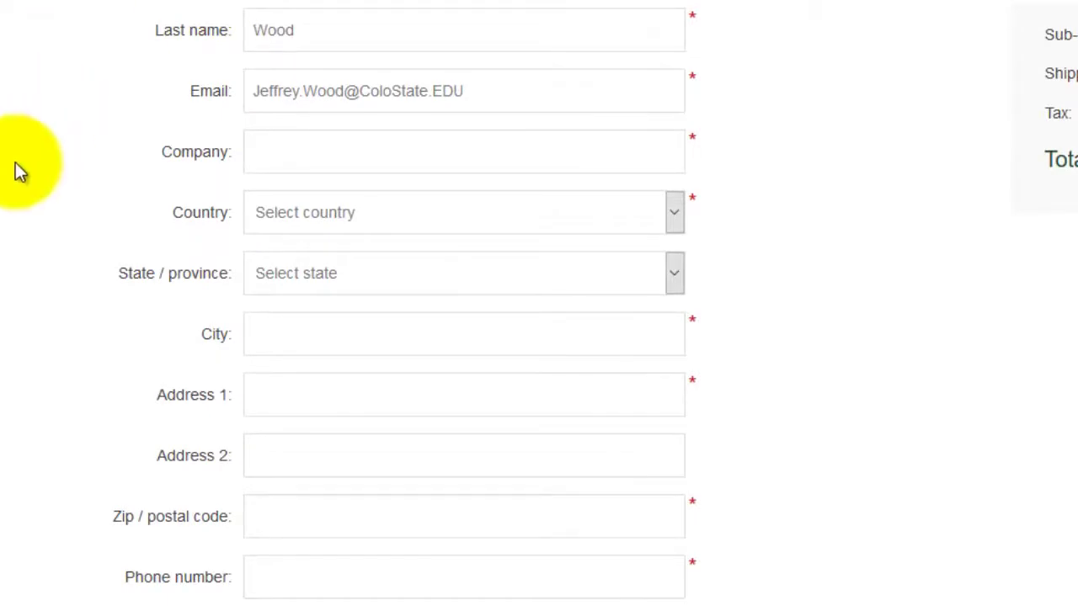
{"action": "scroll", "coordinate": [71, 168], "scroll_direction": "down", "scroll_amount": 2}
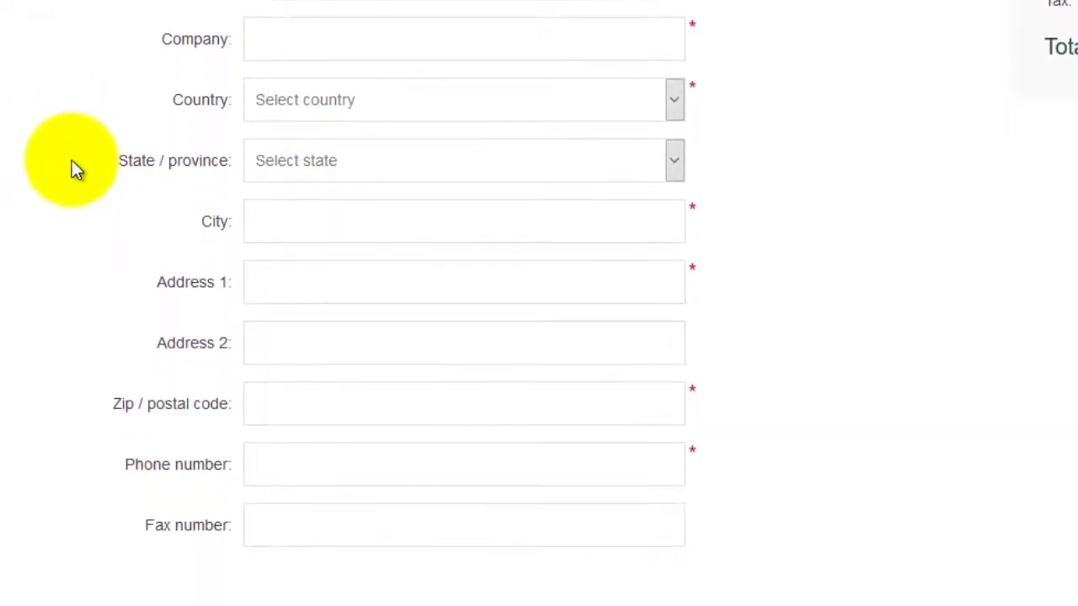
{"action": "scroll", "coordinate": [72, 160], "scroll_direction": "down", "scroll_amount": 2}
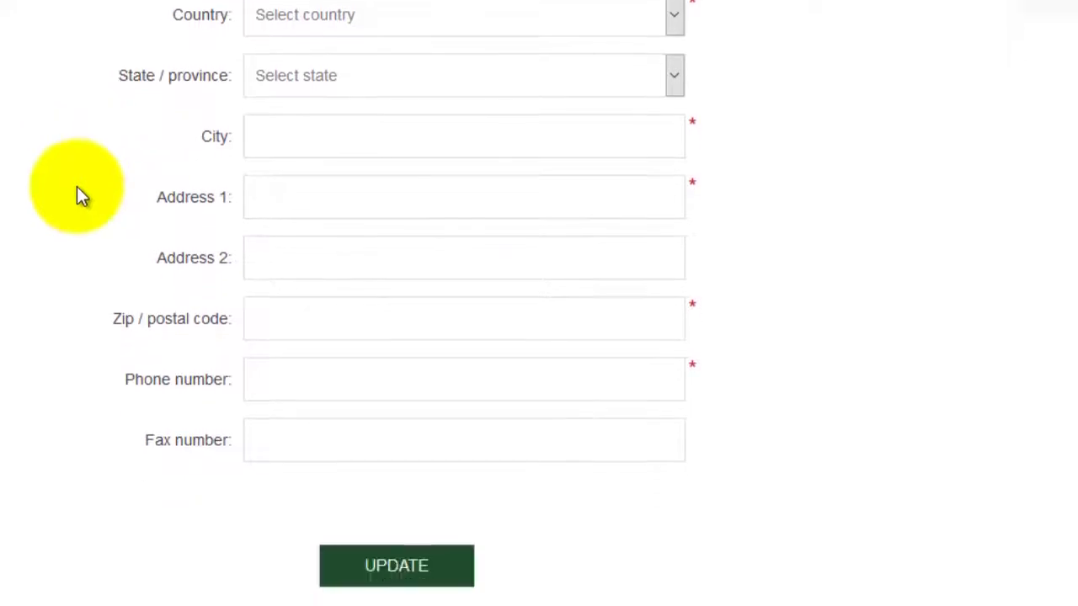
{"action": "scroll", "coordinate": [387, 219], "scroll_direction": "down", "scroll_amount": 2}
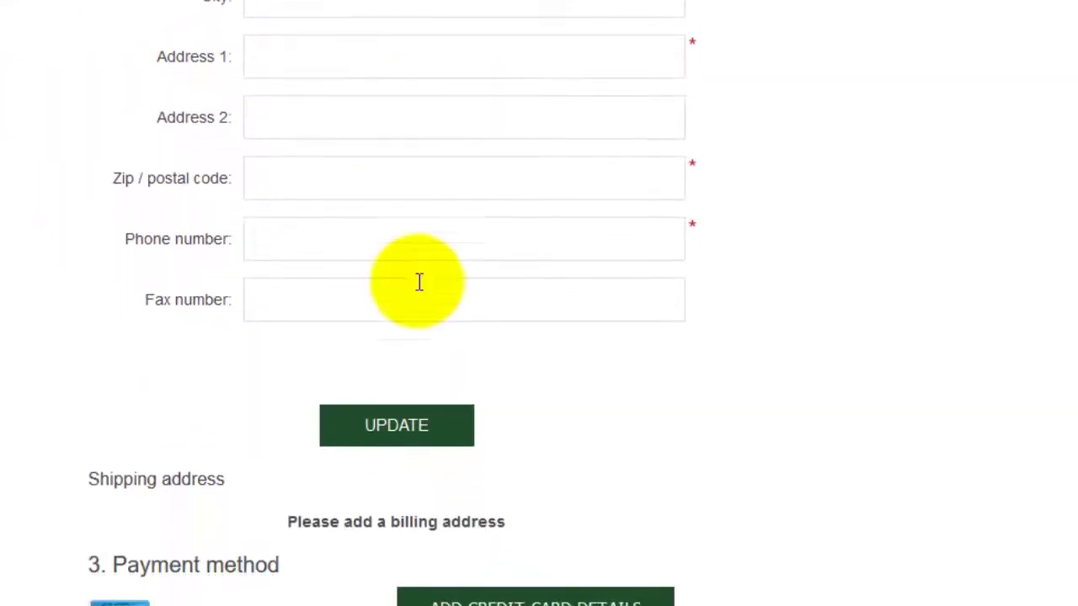
{"action": "scroll", "coordinate": [75, 463], "scroll_direction": "down", "scroll_amount": 4}
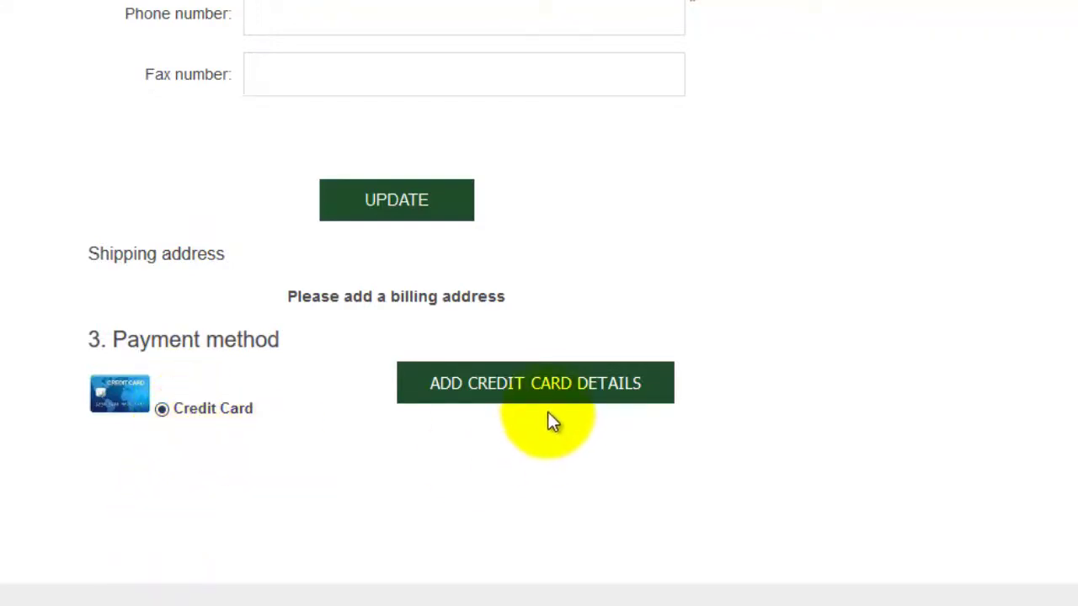
Enter and submit the credit card payment details, ending on the store welcome page.
{"action": "left_click", "coordinate": [543, 389]}
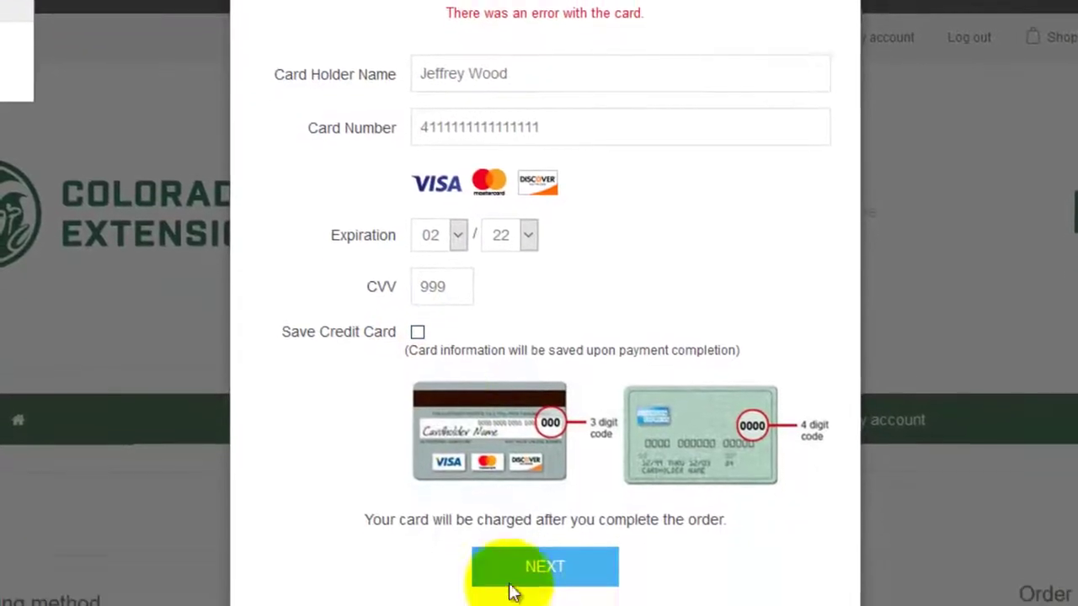
{"action": "left_click", "coordinate": [512, 577]}
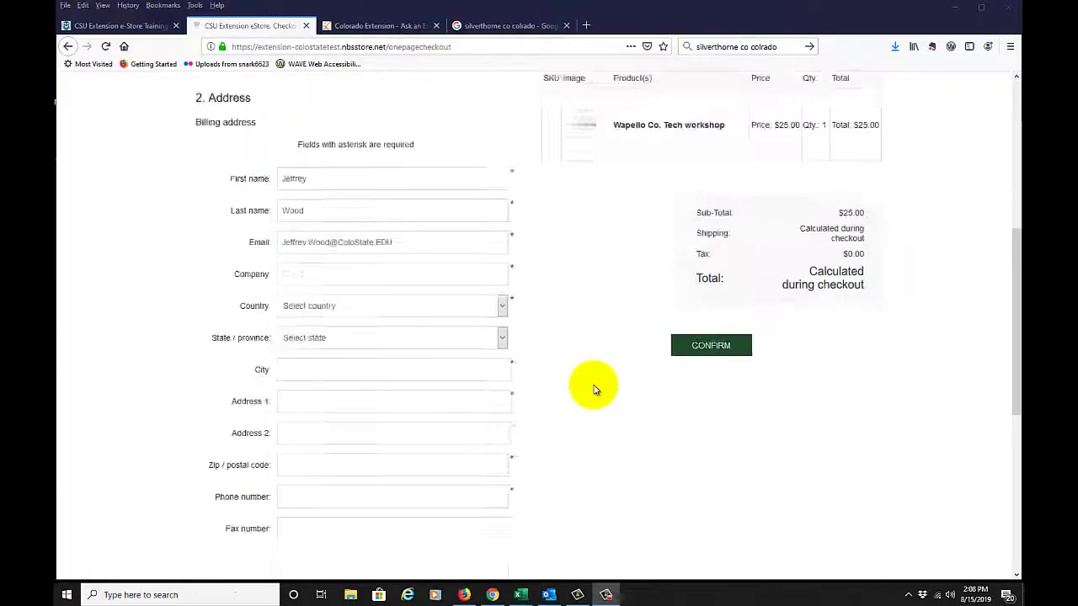
{"action": "scroll", "coordinate": [589, 385], "scroll_direction": "up", "scroll_amount": 5}
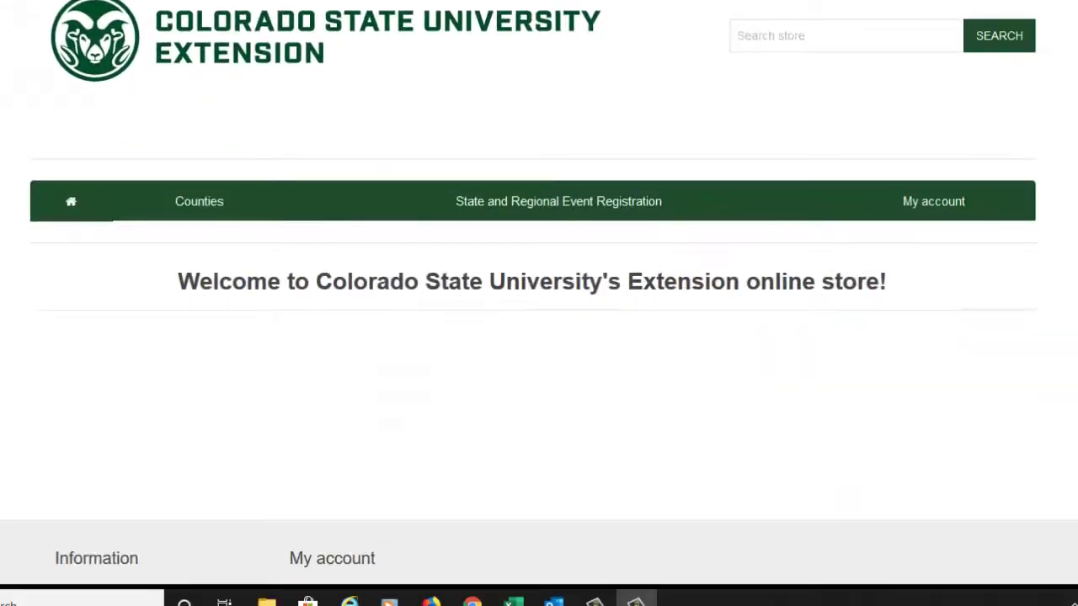
Open Douglas County Colorado Master Gardener and scroll to the $170.00 2020 CMG Apprentice Training Fees.
{"action": "mouse_move", "coordinate": [215, 200]}
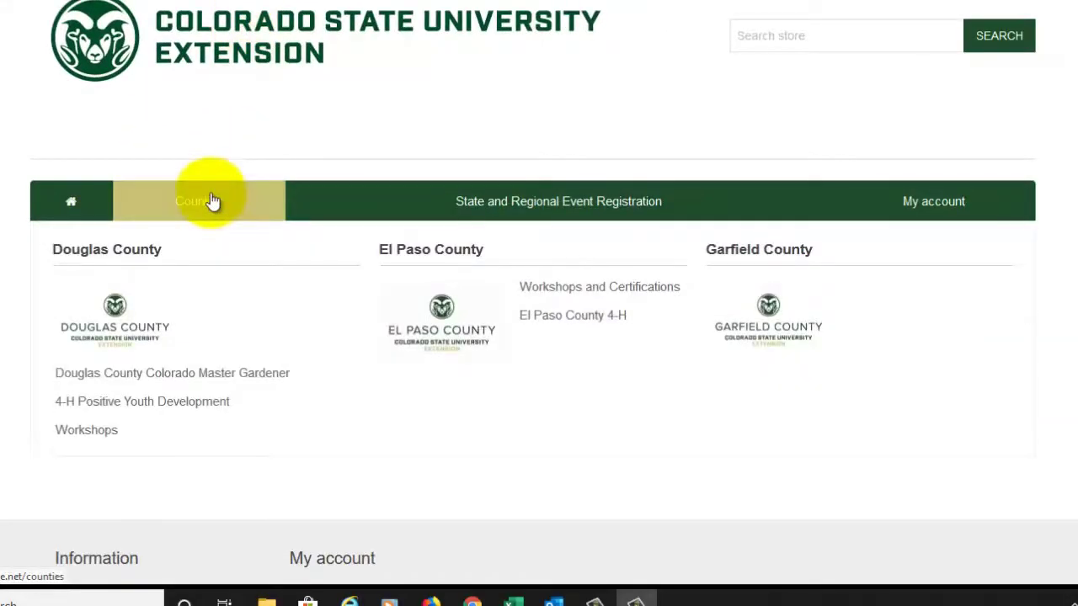
{"action": "left_click", "coordinate": [143, 380]}
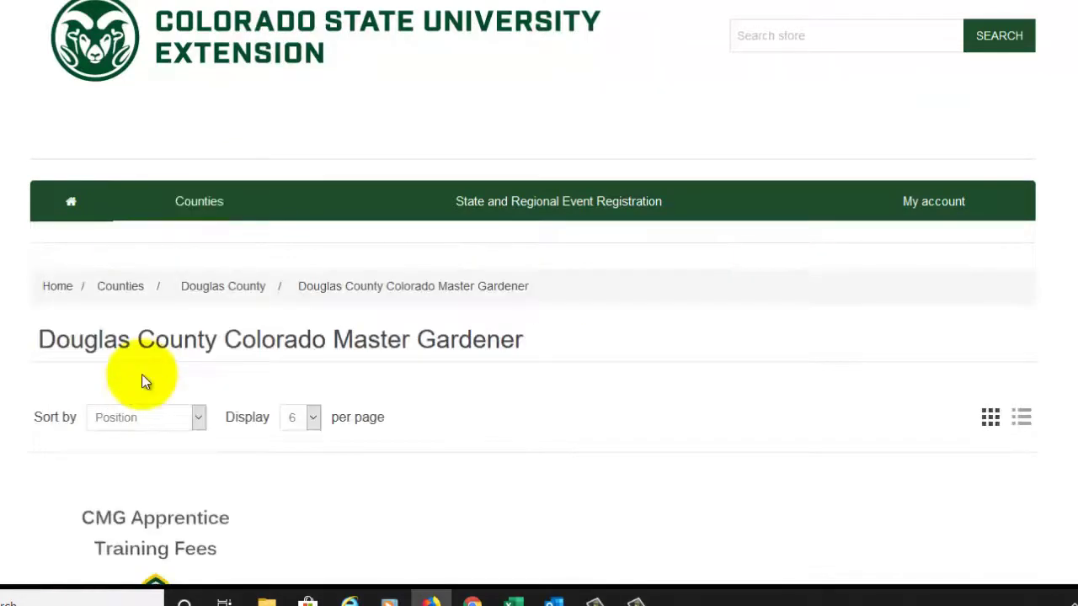
{"action": "scroll", "coordinate": [434, 374], "scroll_direction": "down", "scroll_amount": 2}
{"action": "scroll", "coordinate": [435, 374], "scroll_direction": "down", "scroll_amount": 1}
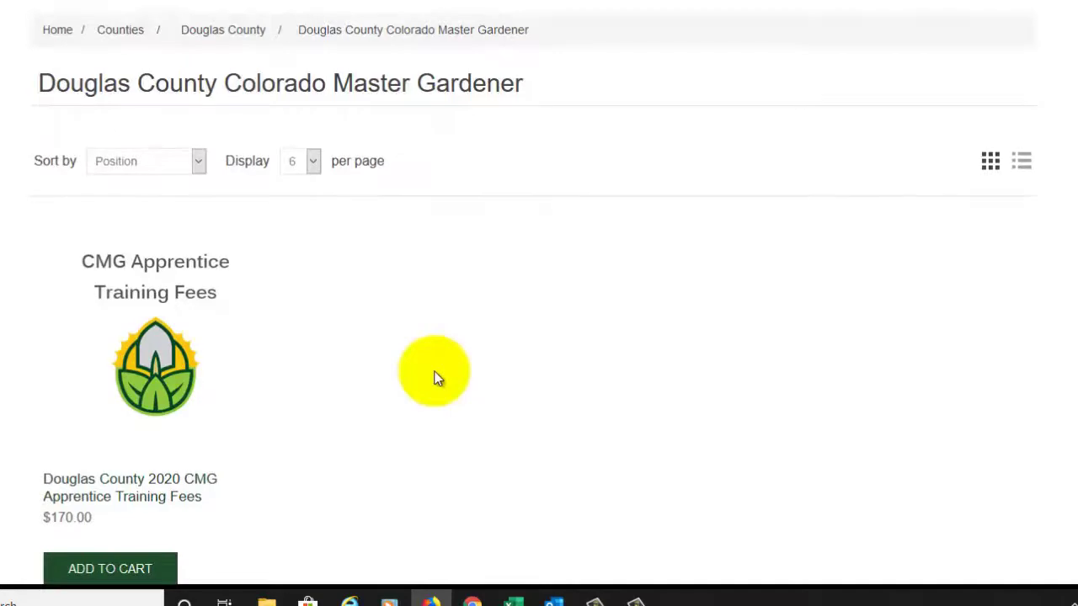
{"action": "scroll", "coordinate": [435, 374], "scroll_direction": "down", "scroll_amount": 1}
{"action": "scroll", "coordinate": [434, 374], "scroll_direction": "down", "scroll_amount": 1}
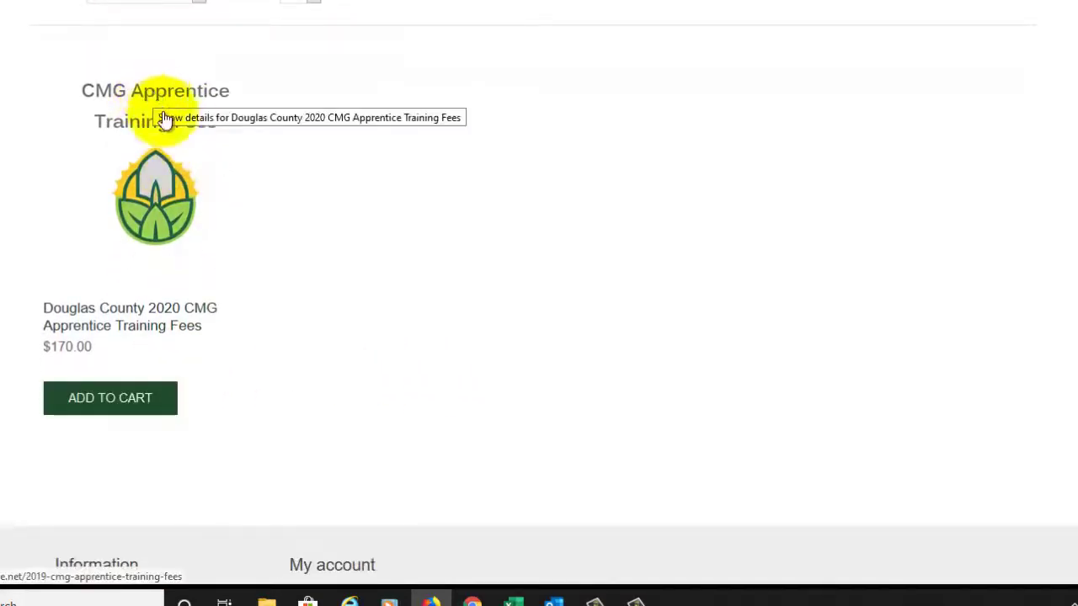
Enter the student's first and last name and add the CMG Apprentice Training Fees to the cart.
{"action": "left_click", "coordinate": [87, 401]}
{"action": "scroll", "coordinate": [48, 481], "scroll_direction": "down", "scroll_amount": 4}
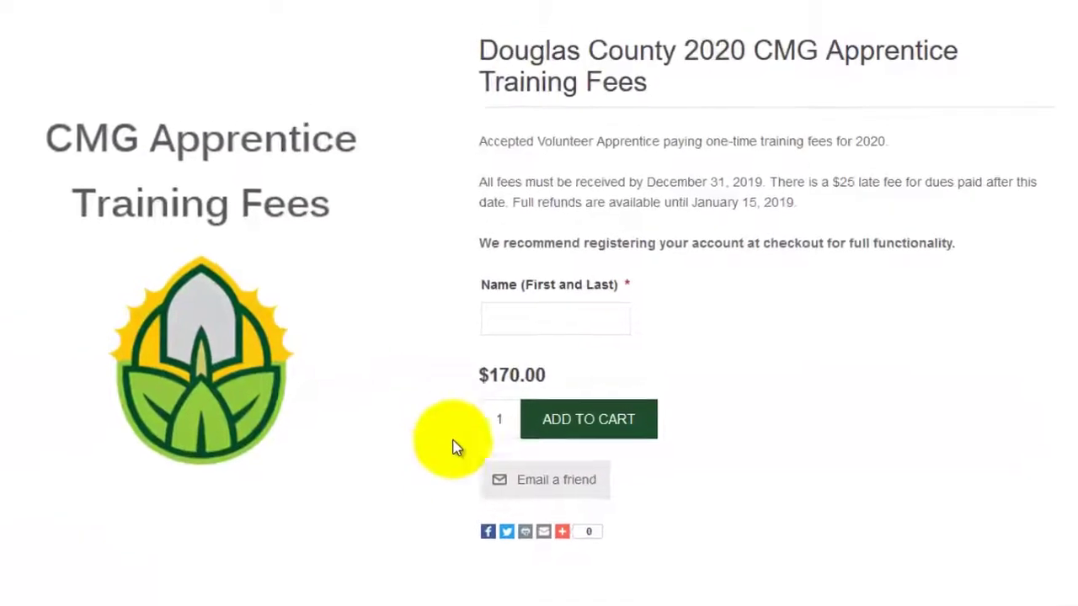
{"action": "left_click", "coordinate": [522, 325]}
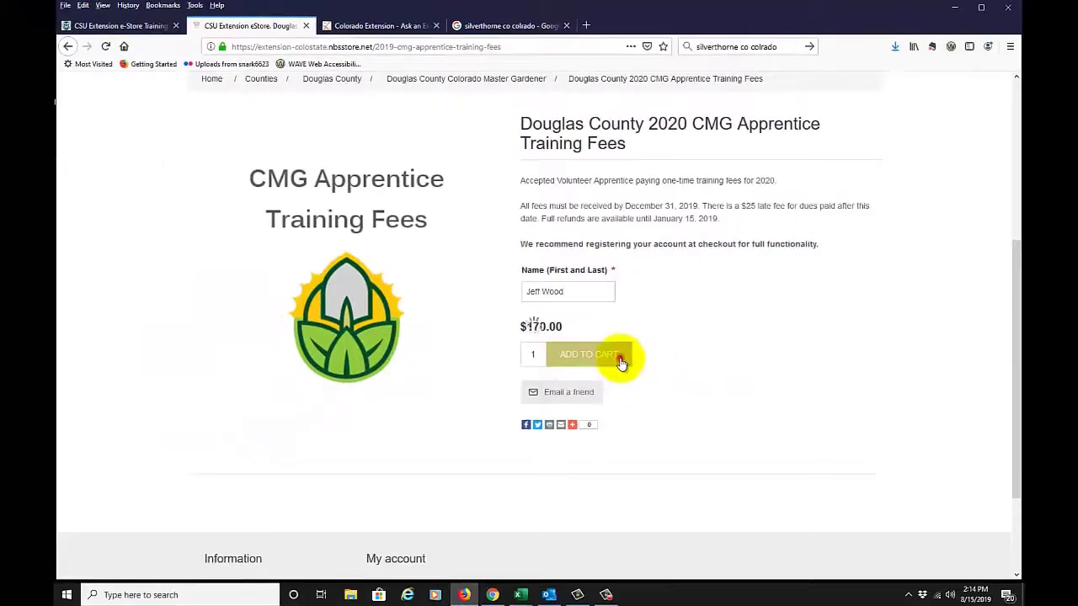
{"action": "left_click", "coordinate": [621, 363]}
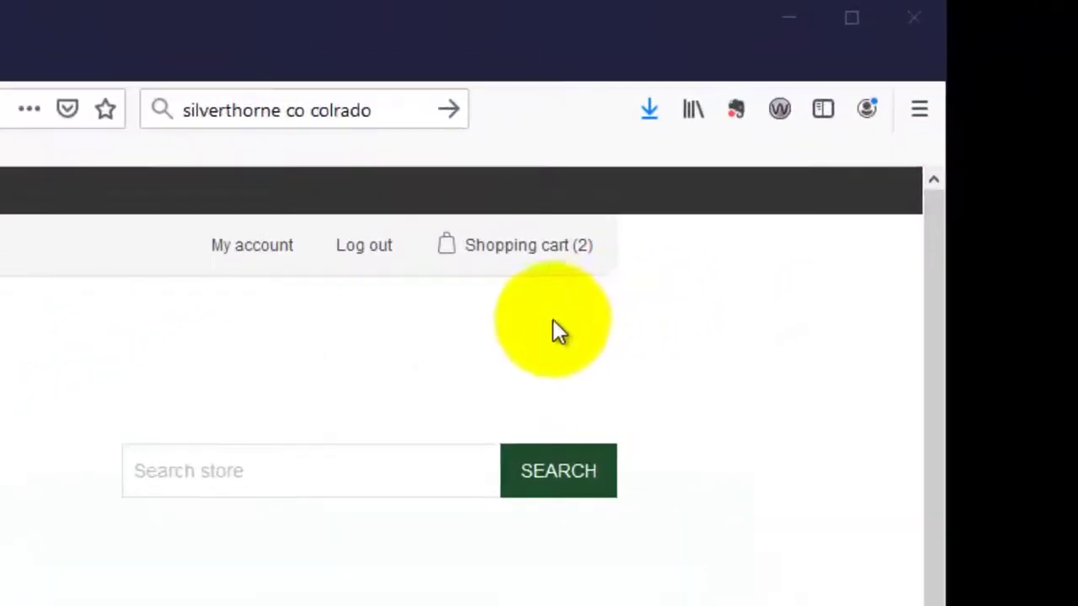
{"action": "mouse_move", "coordinate": [846, 112]}
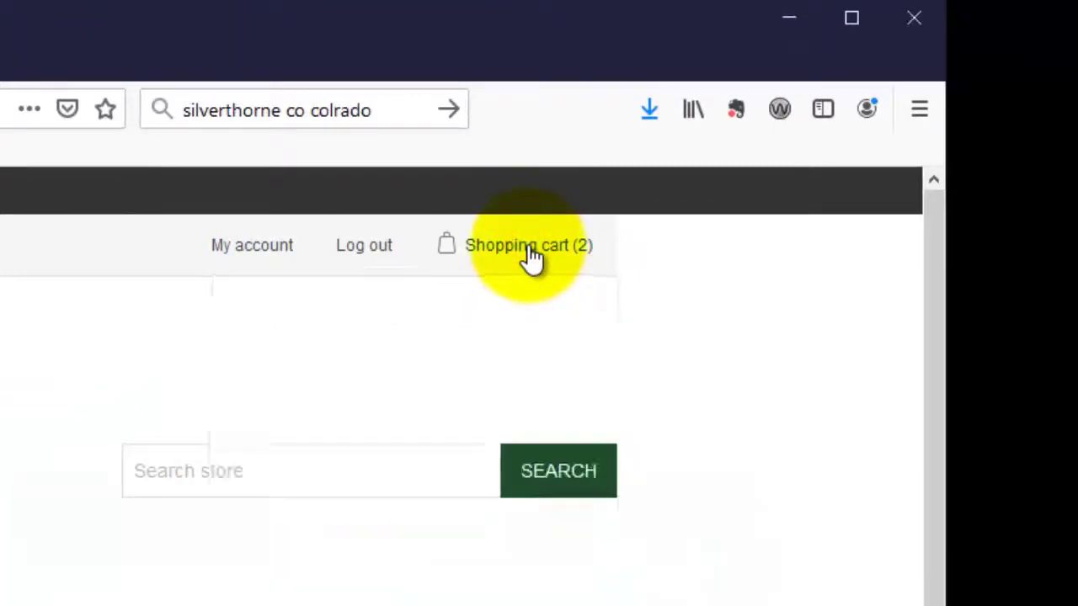
Change the training fees quantity in the cart to 1, making the total $170.00.
{"action": "left_click", "coordinate": [530, 246]}
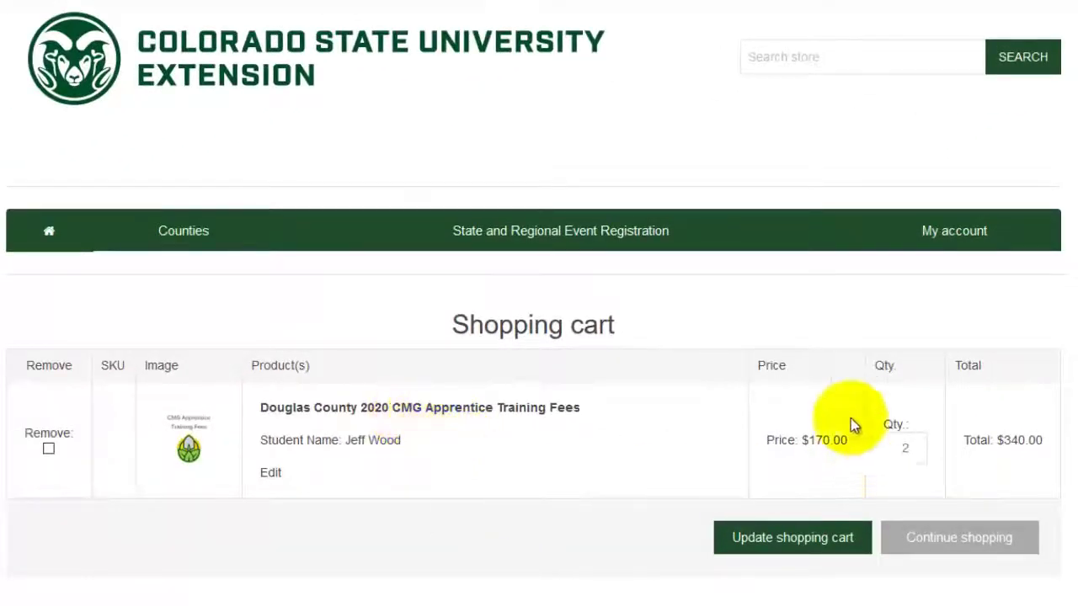
{"action": "double_click", "coordinate": [904, 449]}
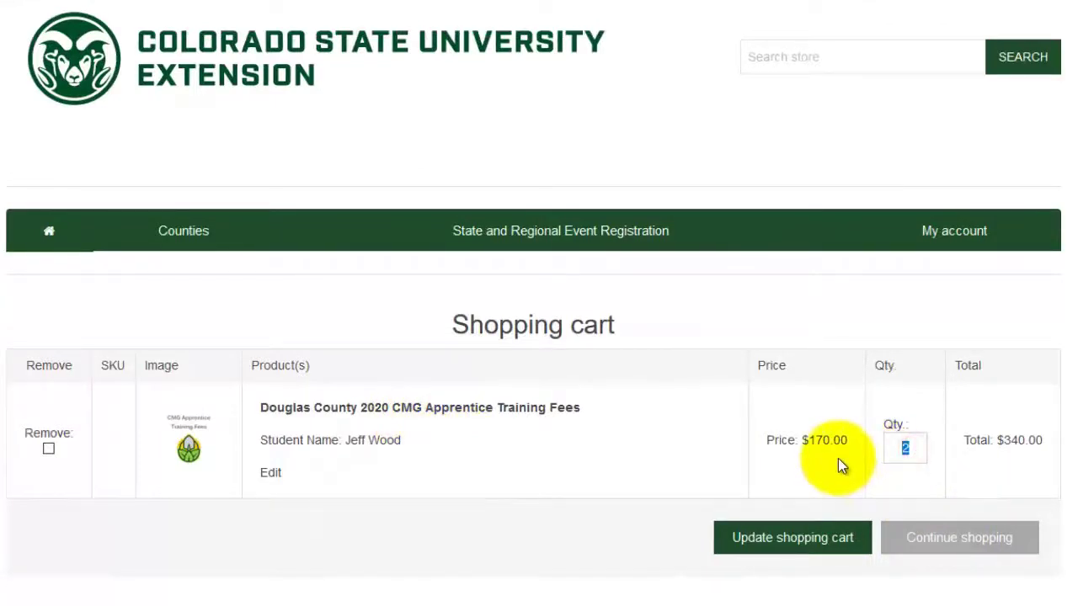
{"action": "type", "text": "1"}
{"action": "left_click", "coordinate": [755, 545]}
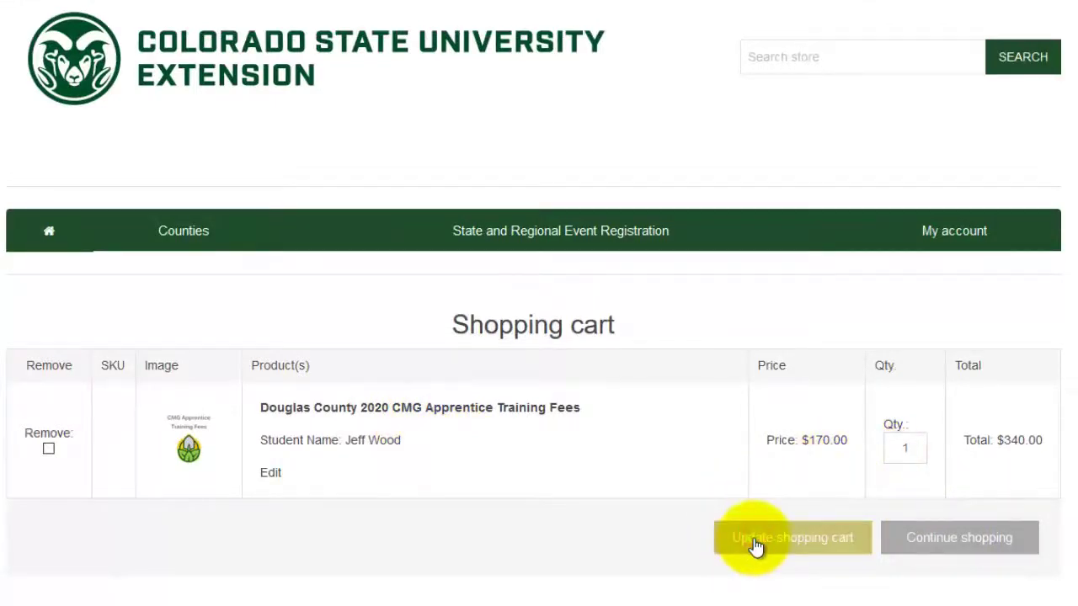
{"action": "scroll", "coordinate": [592, 540], "scroll_direction": "down", "scroll_amount": 2}
{"action": "scroll", "coordinate": [593, 540], "scroll_direction": "down", "scroll_amount": 4}
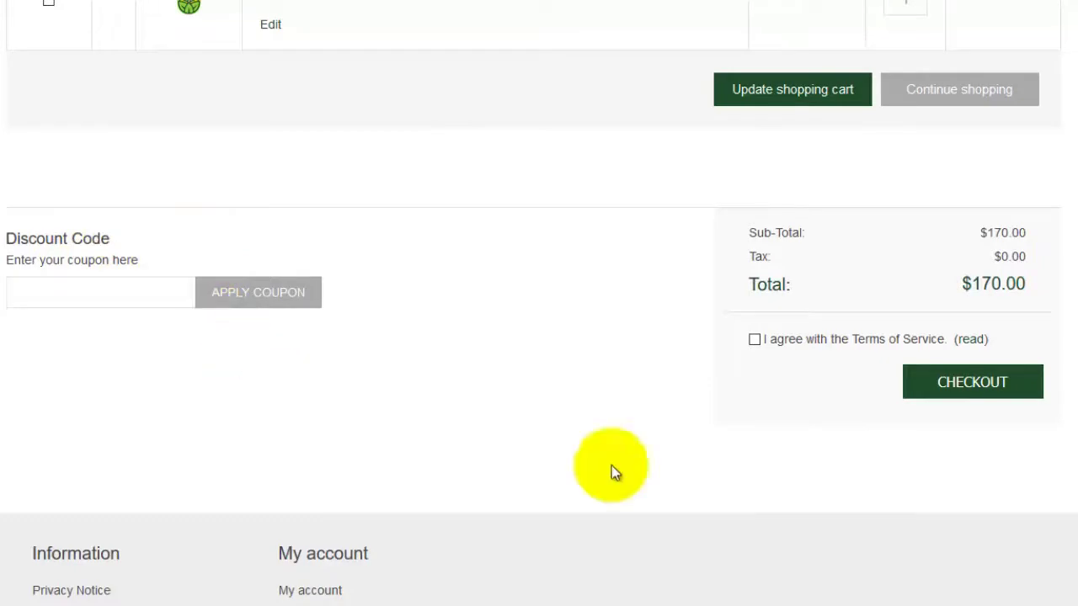
Accept the Terms of Service, check out, and choose Check / Money Order as payment.
{"action": "left_click", "coordinate": [756, 340]}
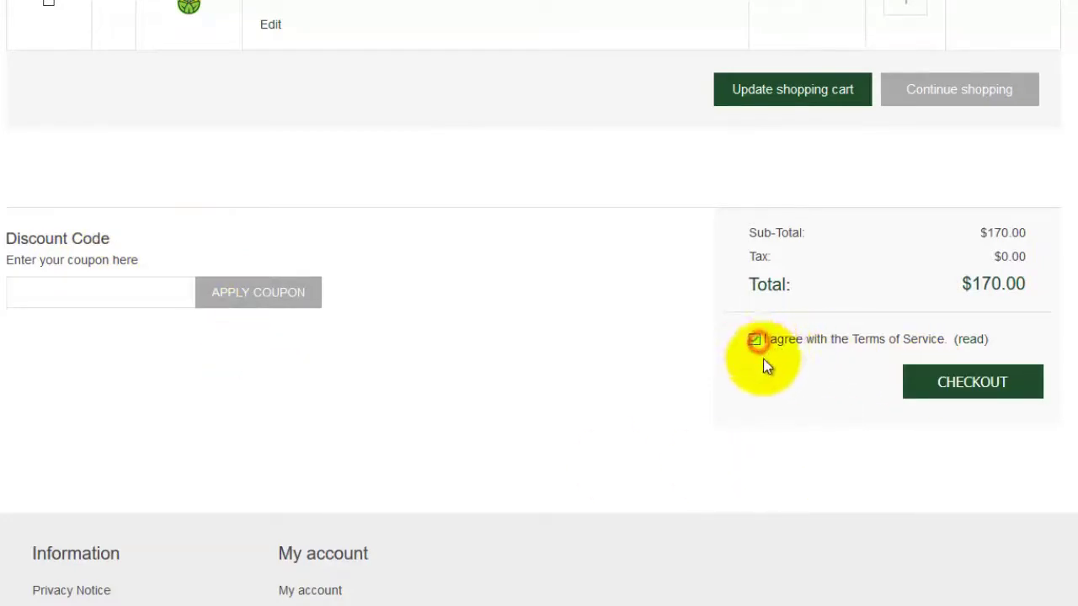
{"action": "left_click", "coordinate": [978, 389]}
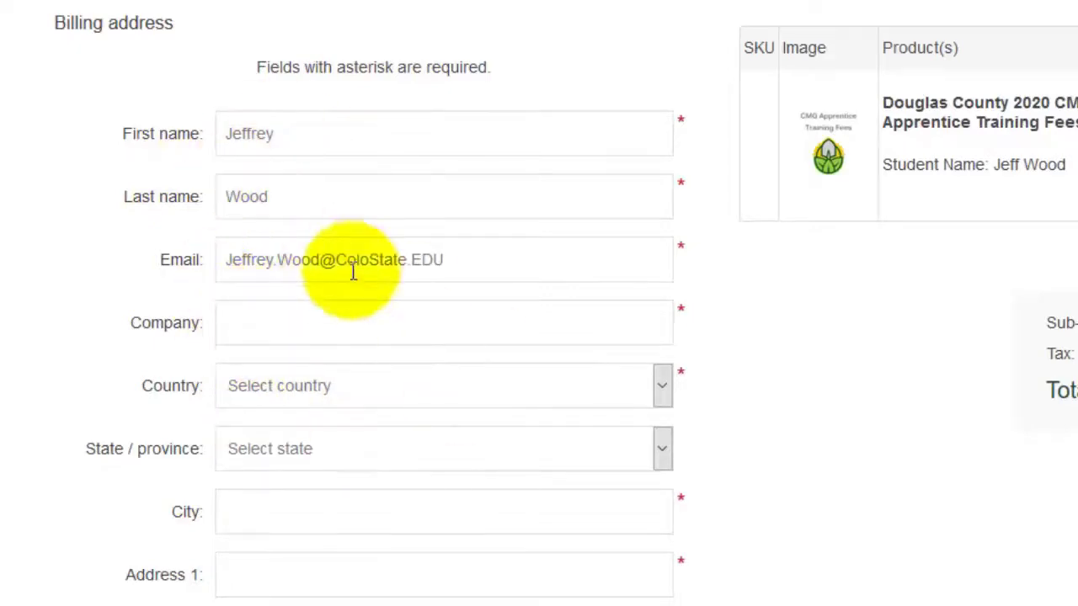
{"action": "scroll", "coordinate": [306, 263], "scroll_direction": "down", "scroll_amount": 7}
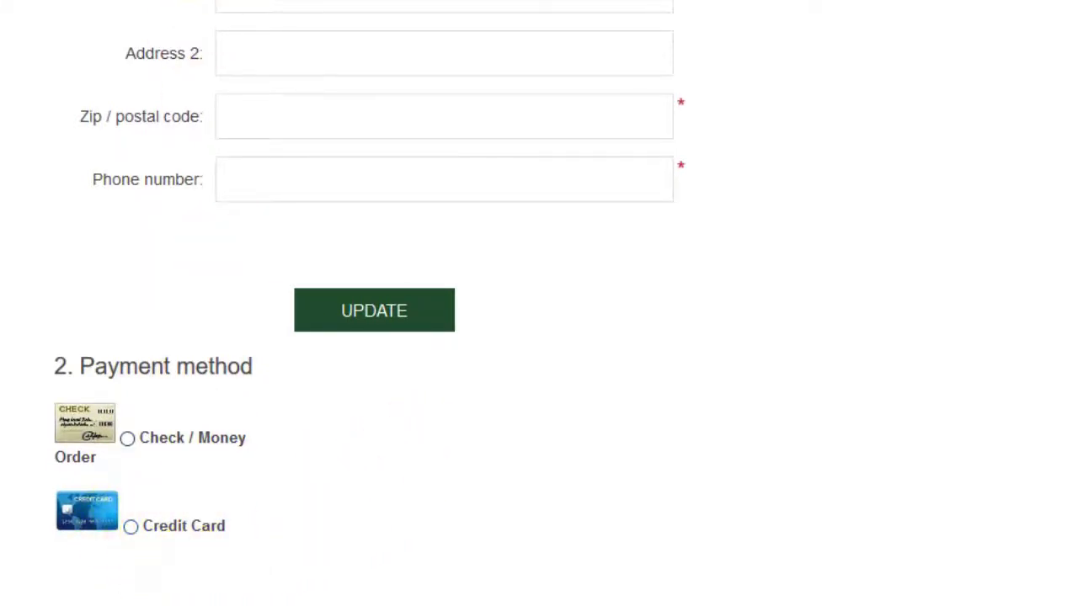
{"action": "left_click", "coordinate": [127, 439]}
{"action": "scroll", "coordinate": [160, 337], "scroll_direction": "down", "scroll_amount": 10}
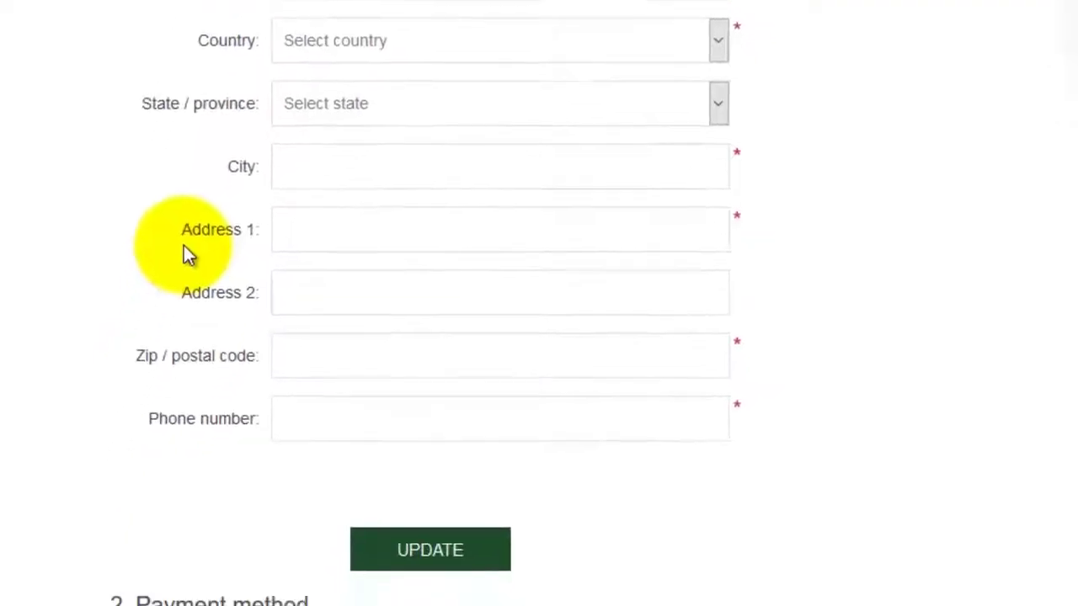
{"action": "scroll", "coordinate": [421, 332], "scroll_direction": "down", "scroll_amount": 5}
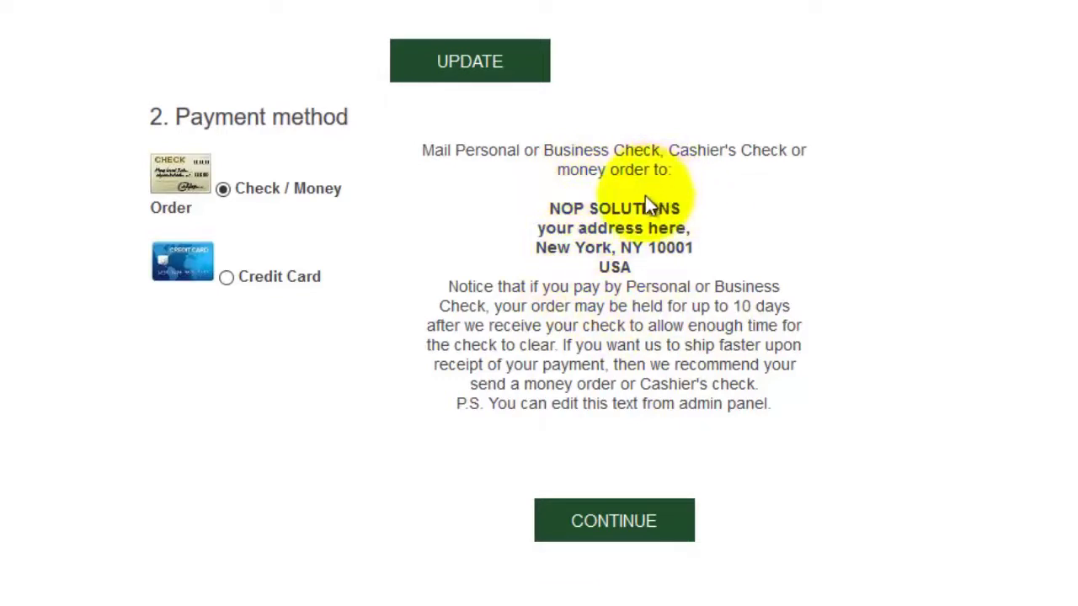
Continue with check payment and review the $170.00 order summary with $0.00 tax.
{"action": "left_click", "coordinate": [596, 520]}
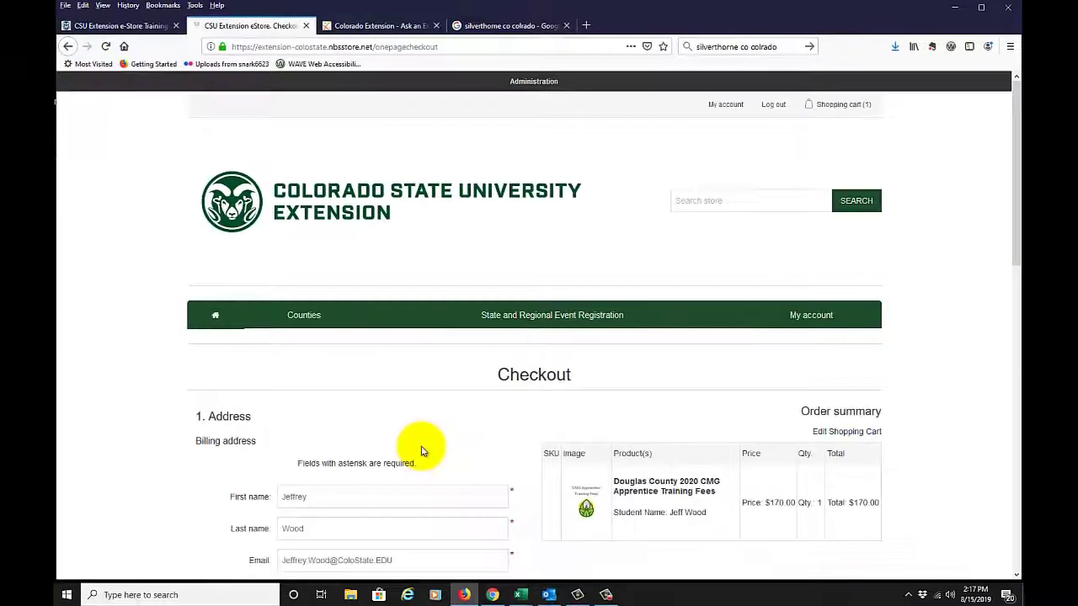
{"action": "scroll", "coordinate": [423, 450], "scroll_direction": "down", "scroll_amount": 4}
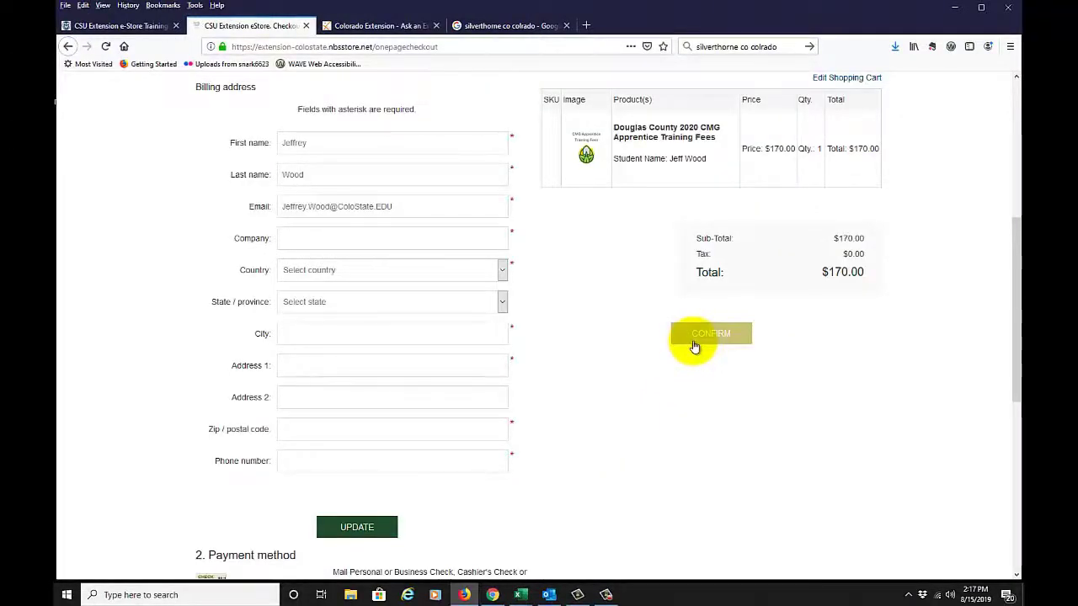
{"action": "scroll", "coordinate": [684, 447], "scroll_direction": "down", "scroll_amount": 3}
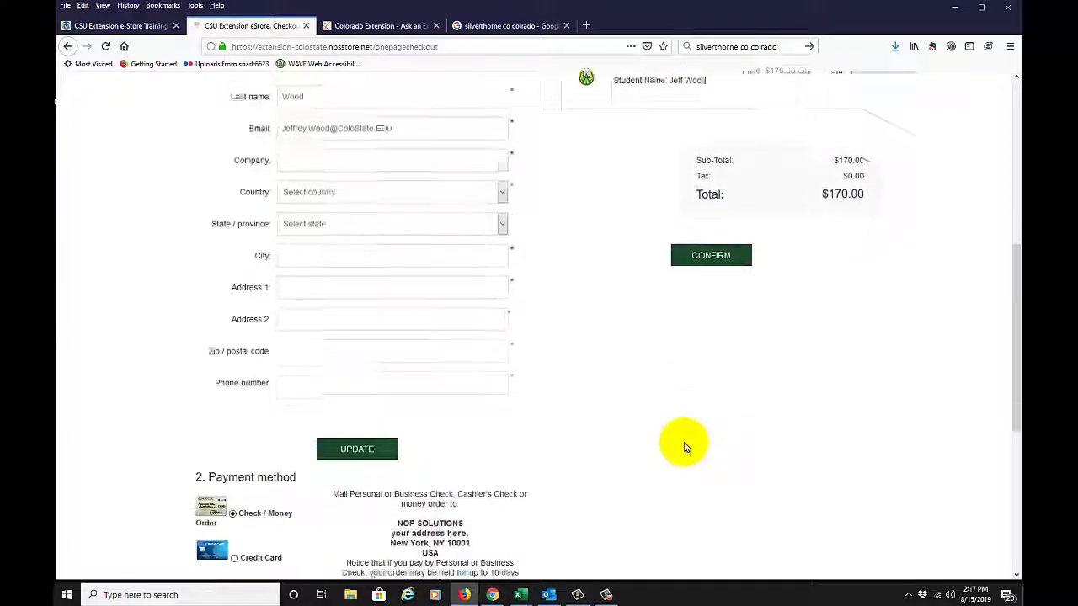
{"action": "scroll", "coordinate": [684, 446], "scroll_direction": "down", "scroll_amount": 1}
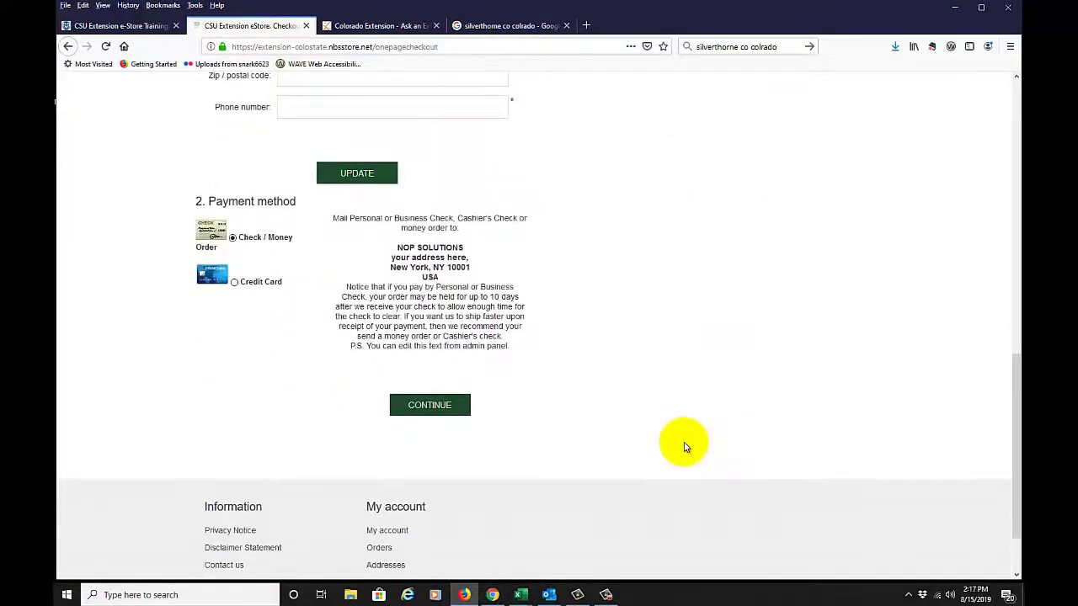
{"action": "scroll", "coordinate": [684, 446], "scroll_direction": "up", "scroll_amount": 10}
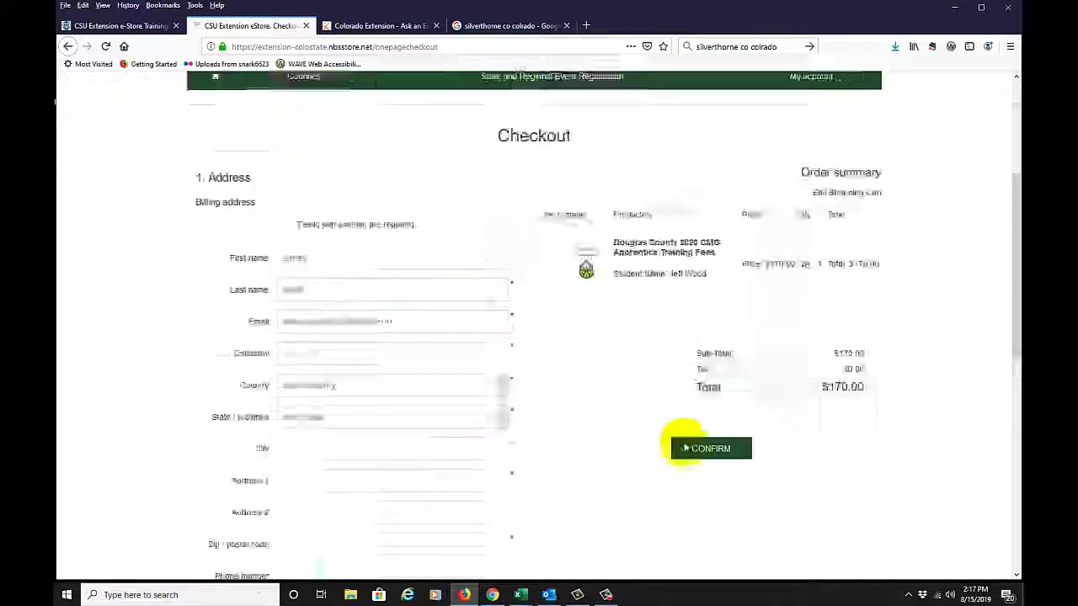